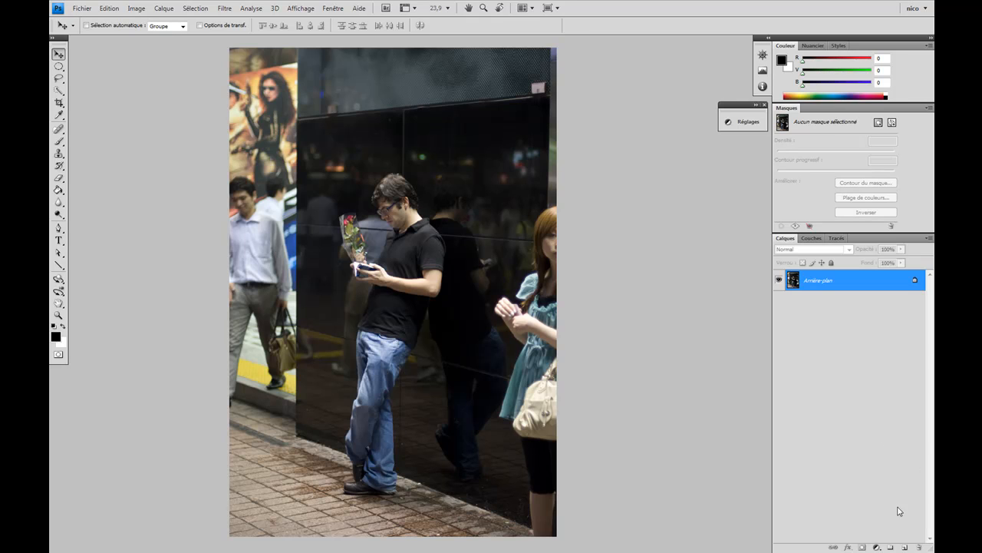
# Add a Black & White adjustment layer with Rouges -32, Jaunes 54, Verts 56, Cyans 28 and Bleus 9, leaving Teinte off
pyautogui.click(876, 547)
pyautogui.click(835, 451)
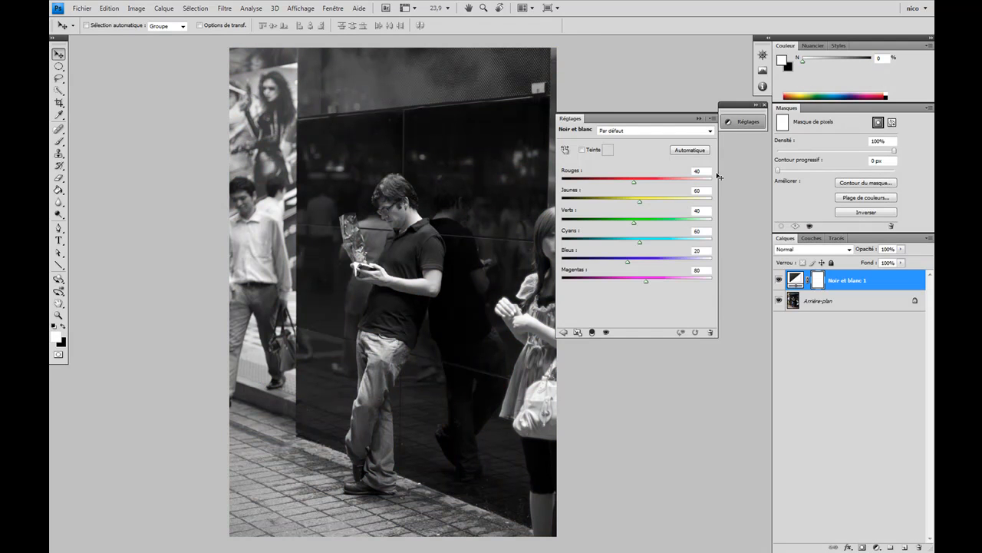
pyautogui.moveTo(613, 121); pyautogui.dragTo(577, 130)
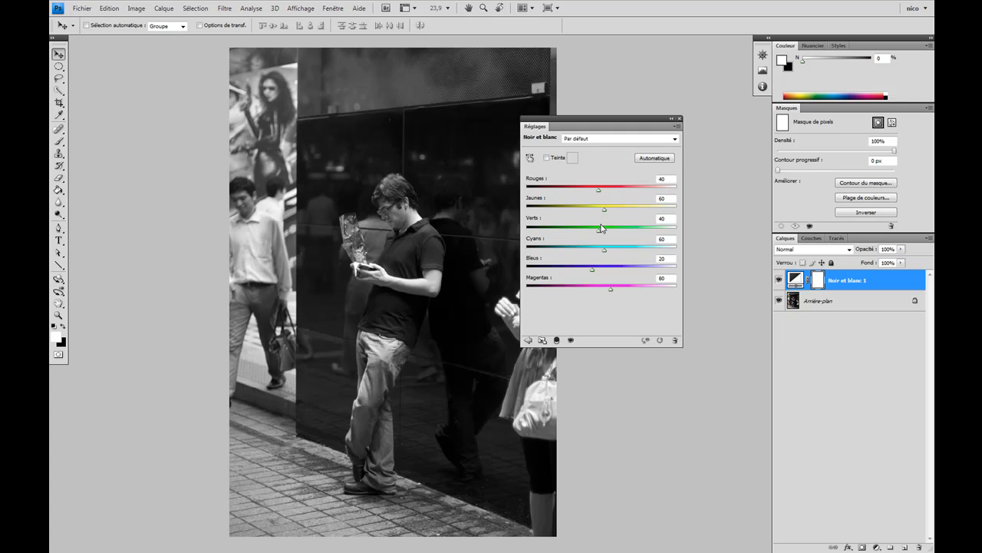
pyautogui.moveTo(599, 191); pyautogui.dragTo(596, 254)
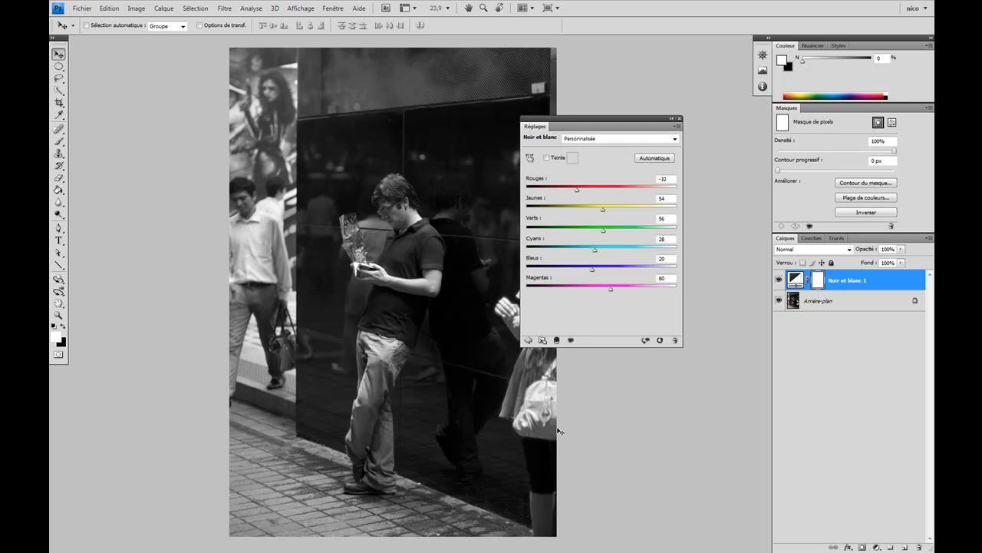
pyautogui.moveTo(593, 270)
pyautogui.mouseDown()
pyautogui.moveTo(578, 274)
pyautogui.moveTo(589, 275)
pyautogui.mouseUp()
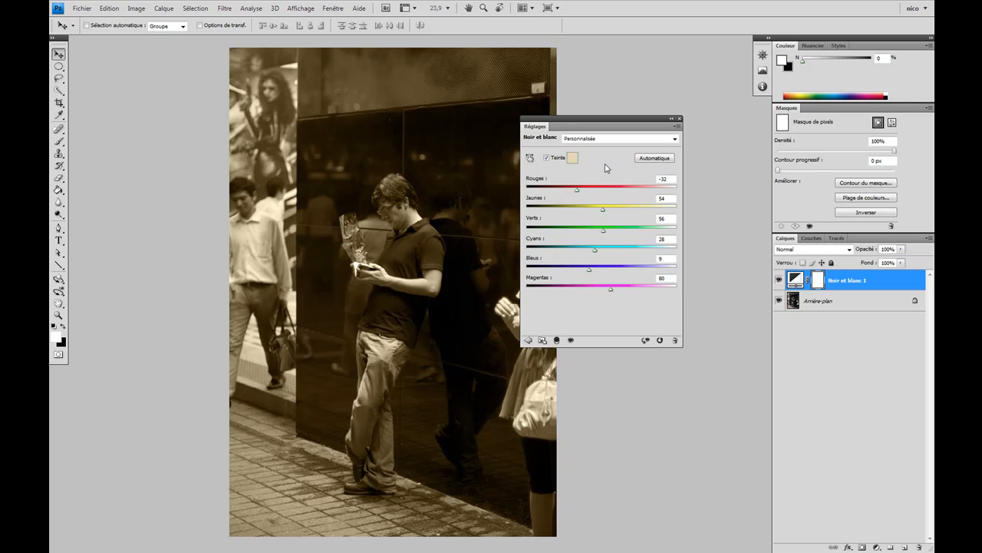
pyautogui.click(547, 158)
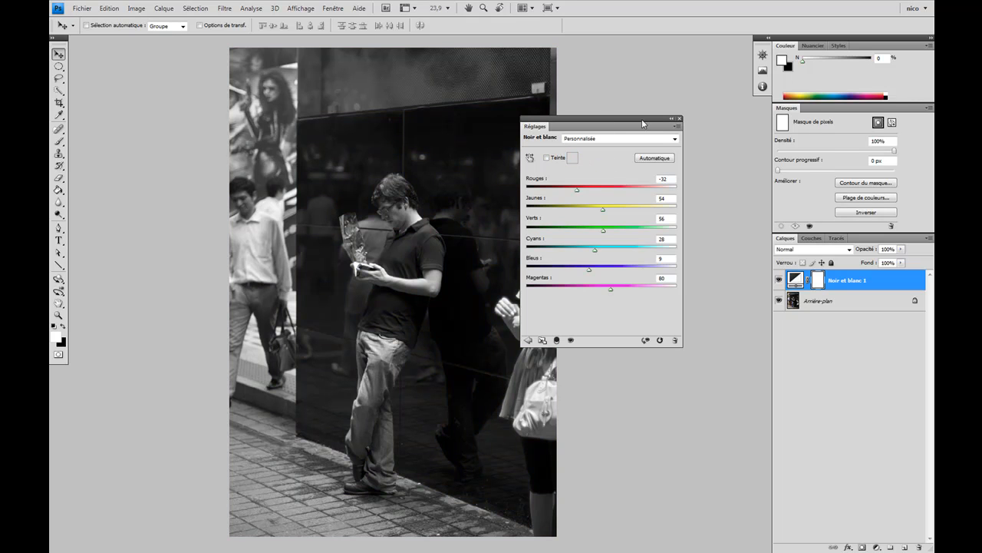
pyautogui.click(672, 118)
pyautogui.moveTo(566, 128); pyautogui.dragTo(751, 108)
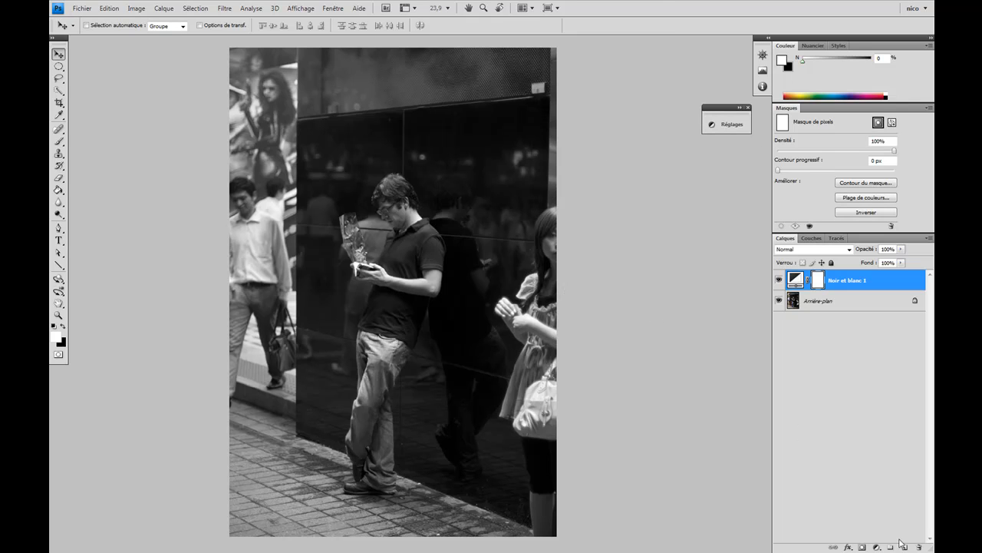
# Add a Curves adjustment layer and pull the Rouge curve's midpoint down slightly to input 131, output 122
pyautogui.click(876, 547)
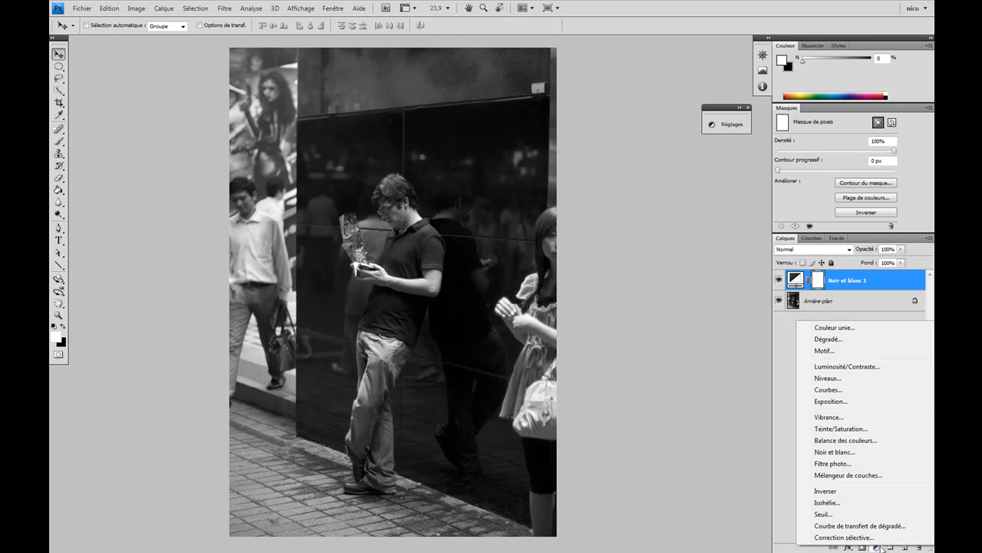
pyautogui.click(838, 392)
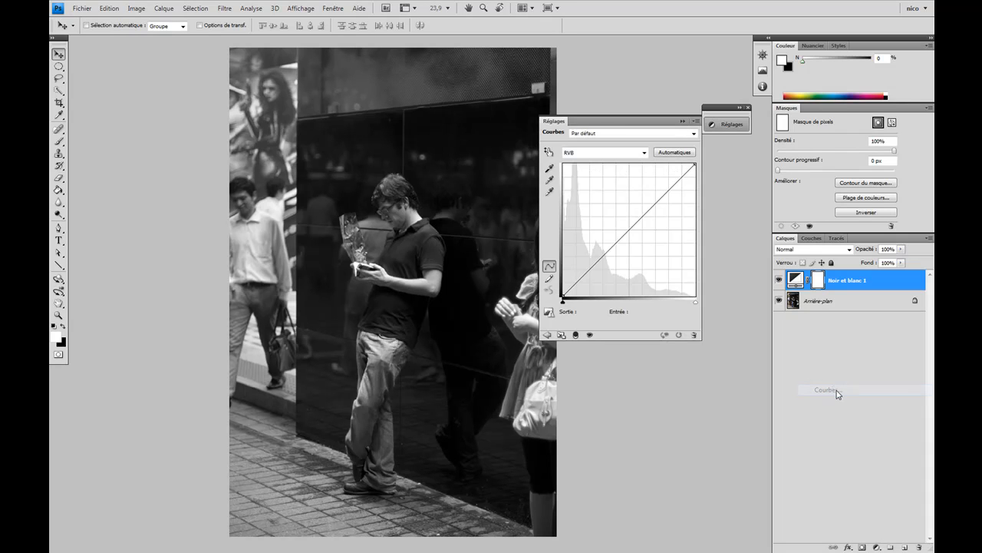
pyautogui.moveTo(629, 128); pyautogui.dragTo(619, 134)
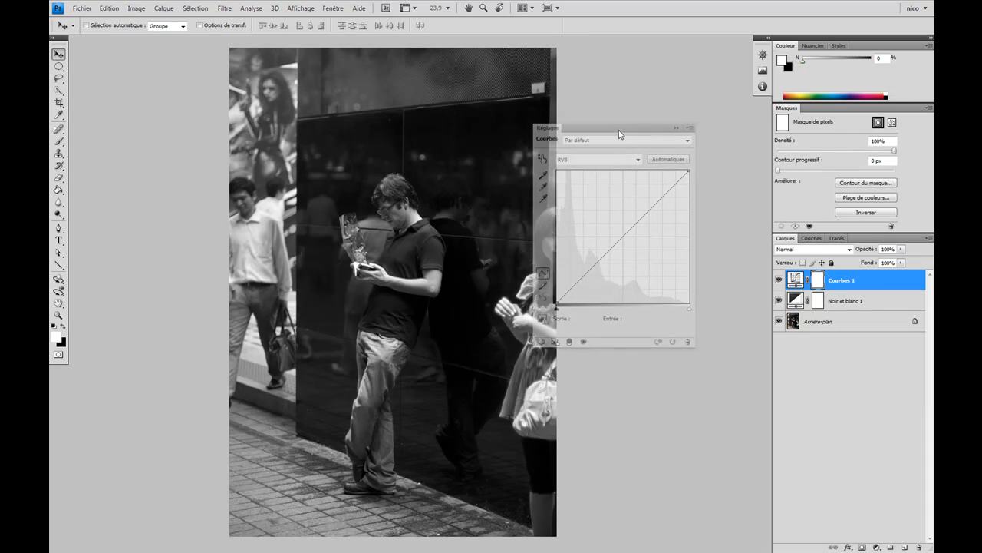
pyautogui.click(605, 160)
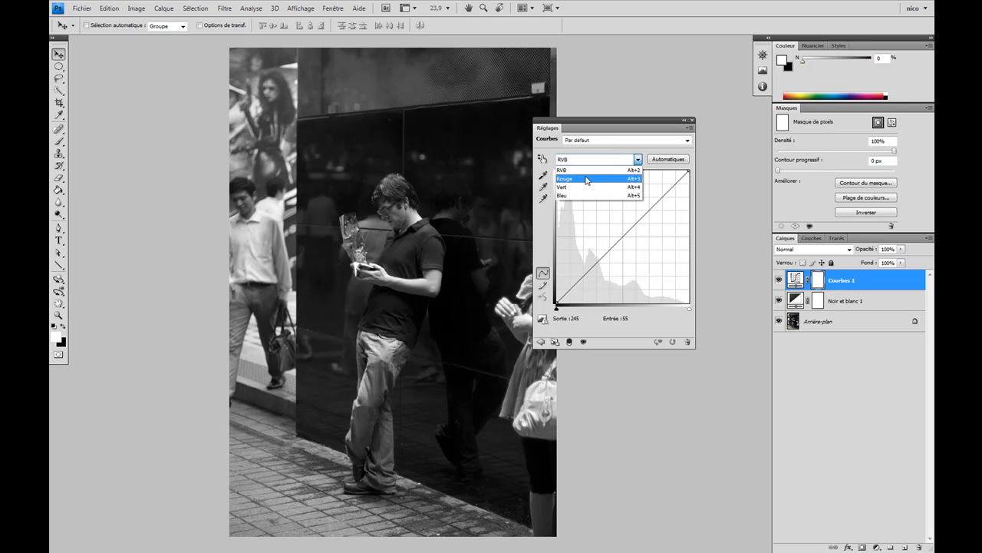
pyautogui.click(587, 179)
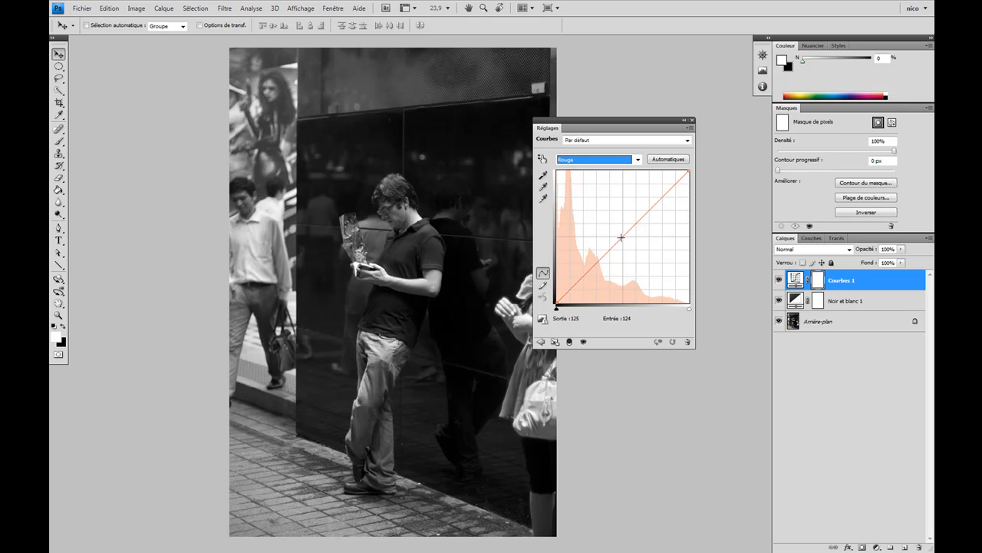
pyautogui.moveTo(621, 237); pyautogui.dragTo(625, 239)
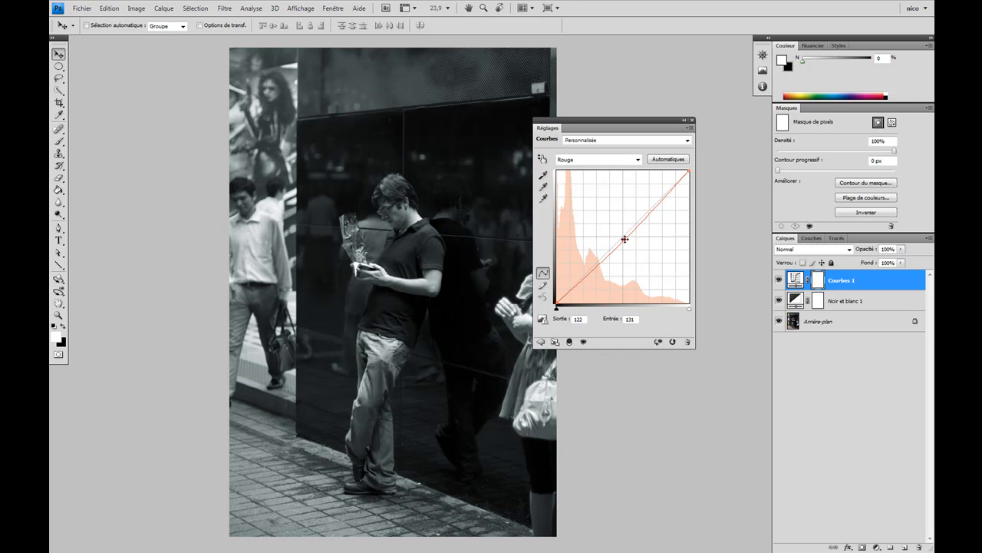
# Lower the Vert curve to input 137, output 115, and the Bleu curve to input 146, output 98
pyautogui.click(637, 159)
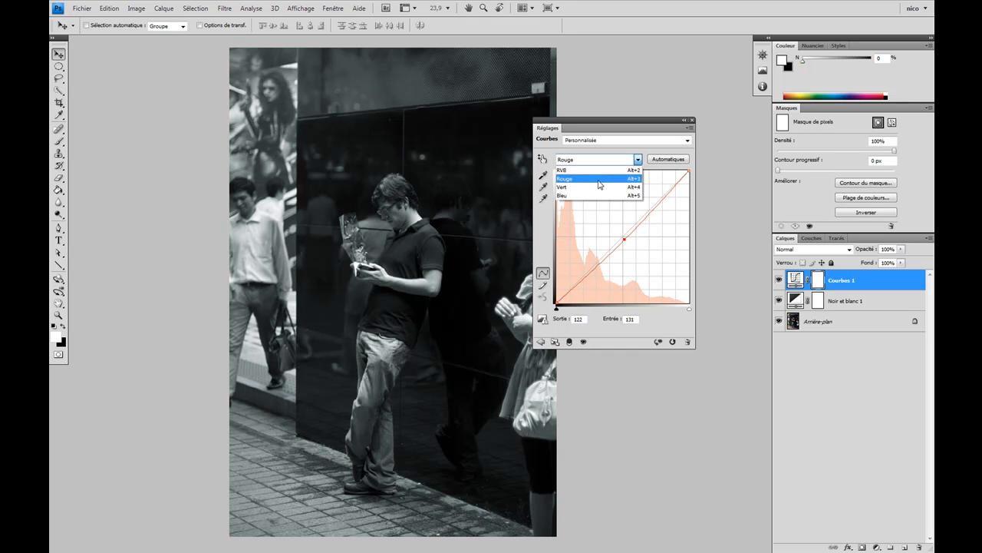
pyautogui.click(596, 187)
pyautogui.moveTo(625, 234); pyautogui.dragTo(627, 243)
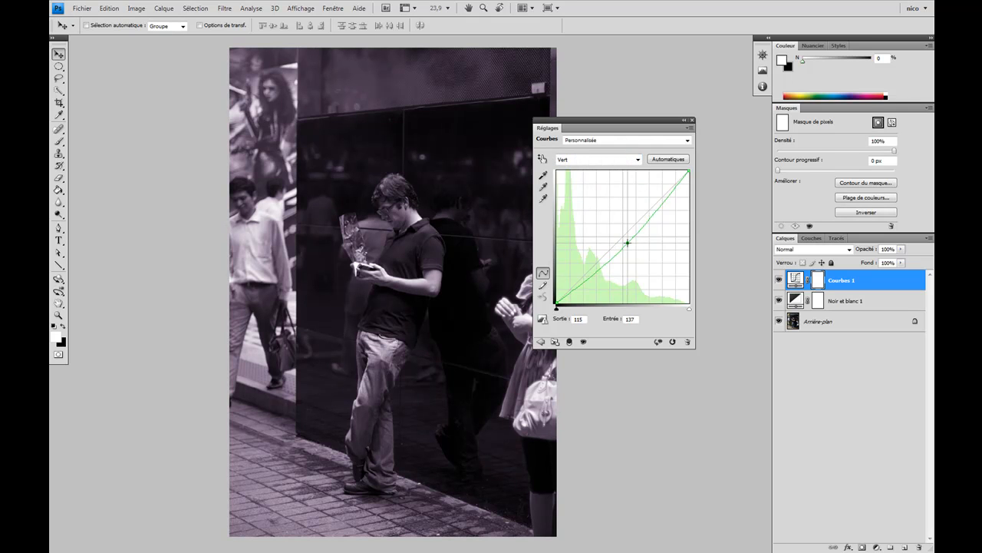
pyautogui.click(637, 159)
pyautogui.click(598, 197)
pyautogui.moveTo(625, 234); pyautogui.dragTo(632, 252)
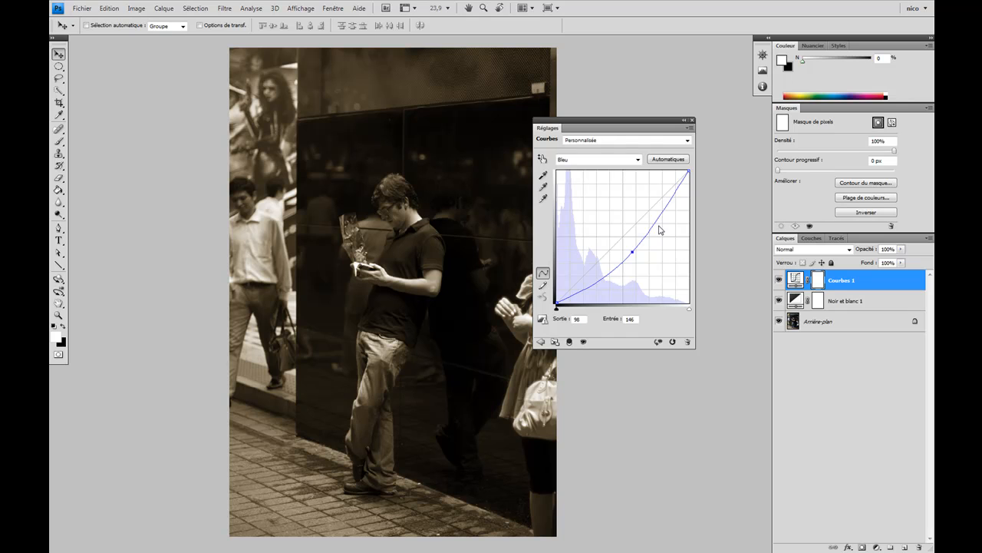
# Refine the Rouge curve point to input 132, output 127, and the Bleu curve point to input 147, output 103
pyautogui.click(599, 159)
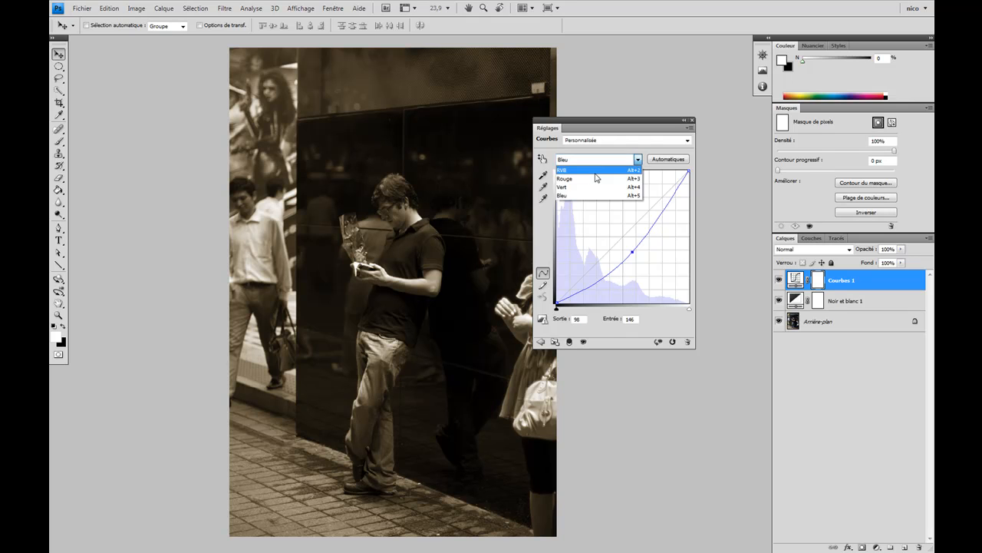
pyautogui.click(596, 178)
pyautogui.moveTo(623, 239)
pyautogui.mouseDown()
pyautogui.moveTo(624, 229)
pyautogui.moveTo(625, 239)
pyautogui.mouseUp()
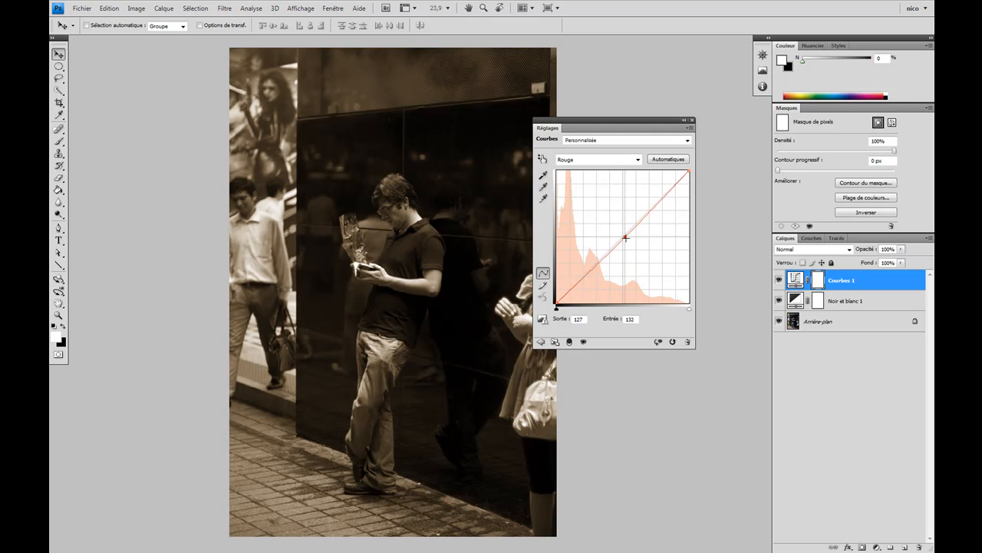
pyautogui.click(606, 159)
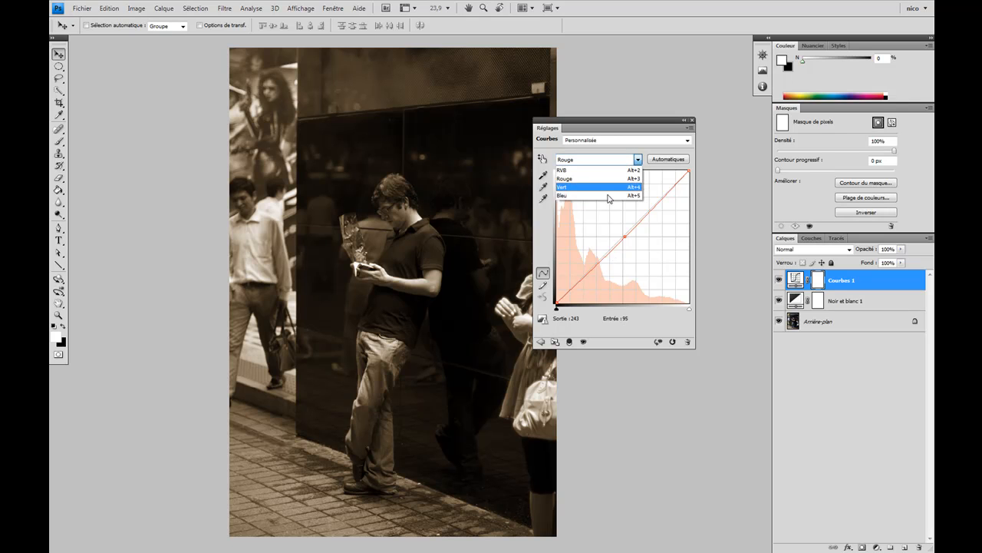
pyautogui.click(608, 195)
pyautogui.moveTo(634, 227); pyautogui.dragTo(634, 248)
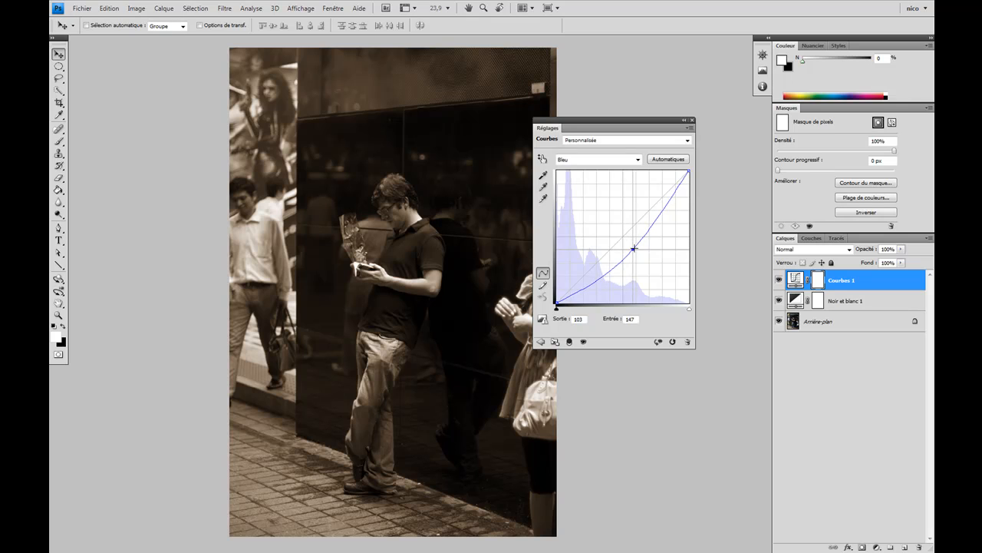
# Adjust the Vert curve point to input 138, output 116, and tuck the adjustment settings away beside the layers
pyautogui.click(600, 160)
pyautogui.click(594, 191)
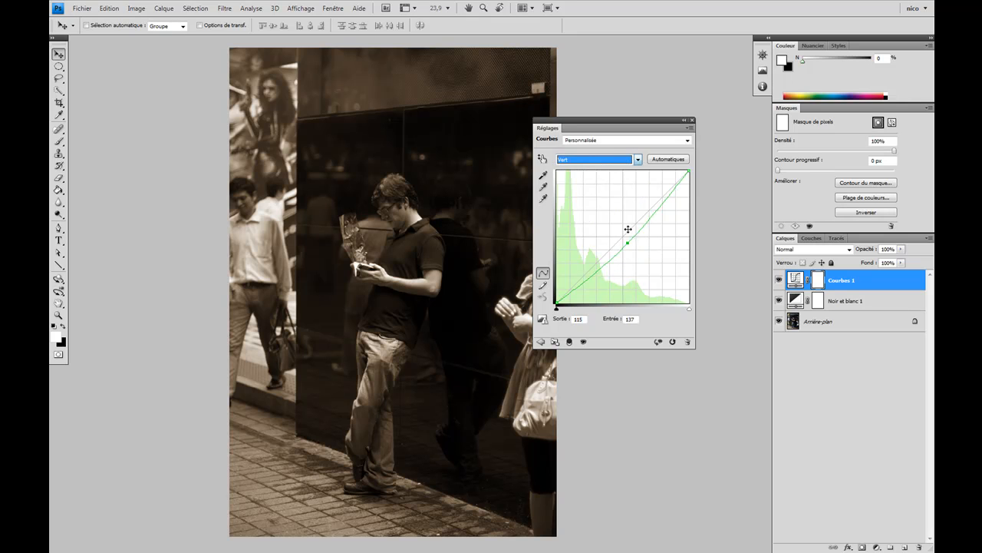
pyautogui.moveTo(627, 243); pyautogui.dragTo(629, 244)
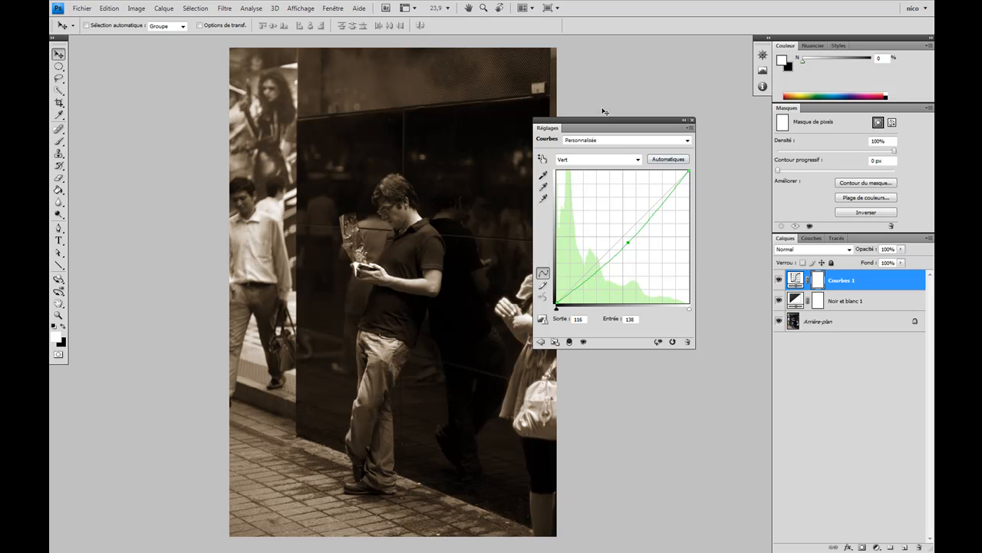
pyautogui.moveTo(602, 120); pyautogui.dragTo(630, 115)
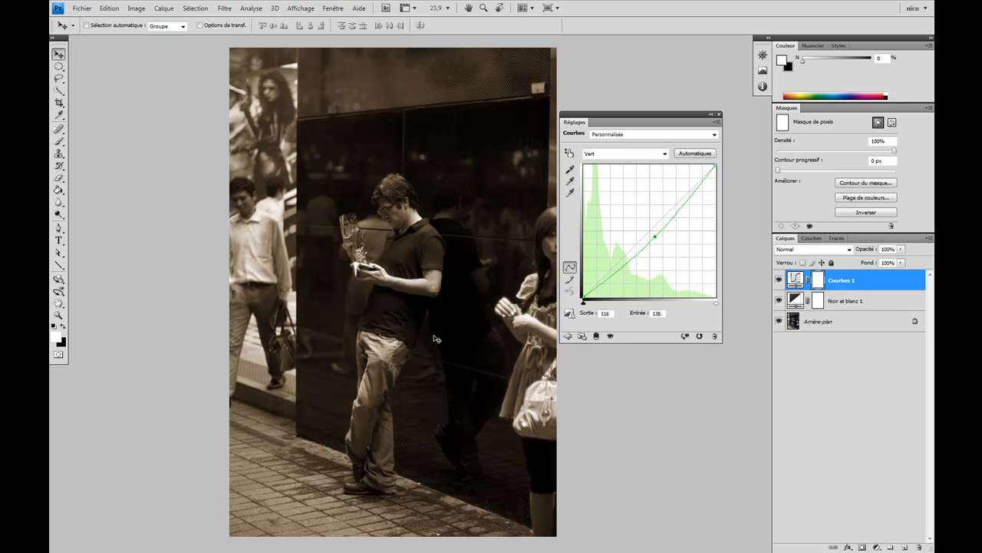
pyautogui.click(712, 113)
pyautogui.moveTo(583, 115); pyautogui.dragTo(762, 109)
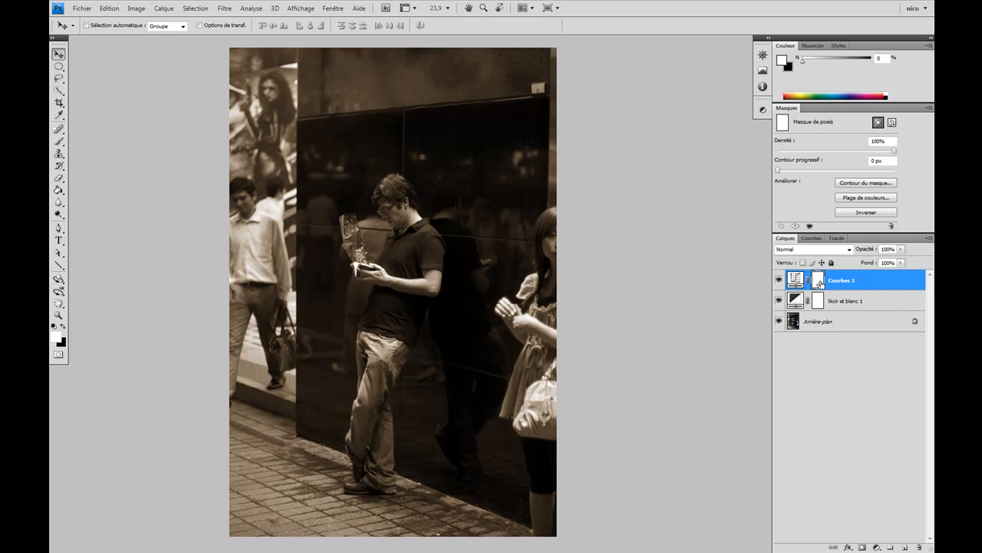
# Load the image's bright tones as a selection and go through its Rouge, Vert and Bleu channels
pyautogui.hotkey('ctrl', 'alt', '2')
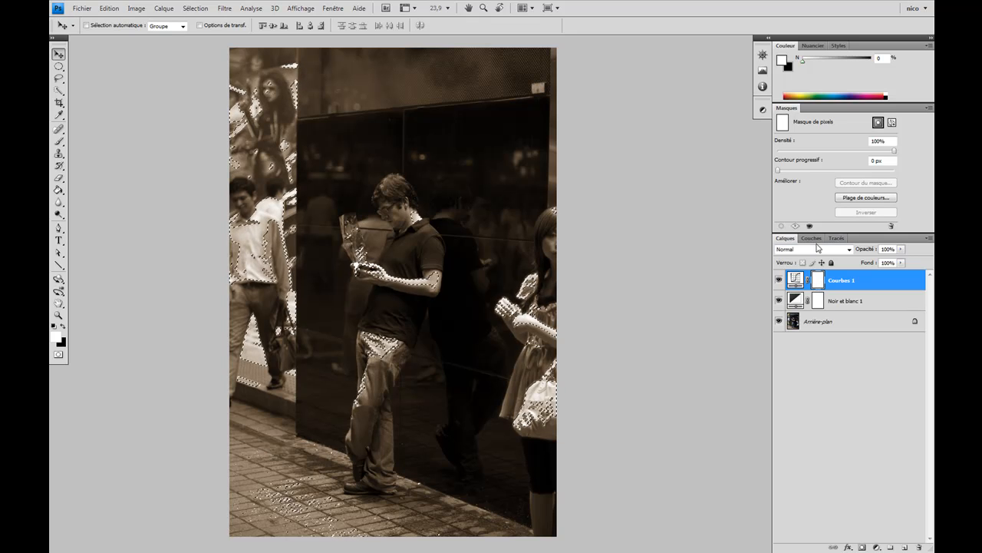
pyautogui.click(811, 238)
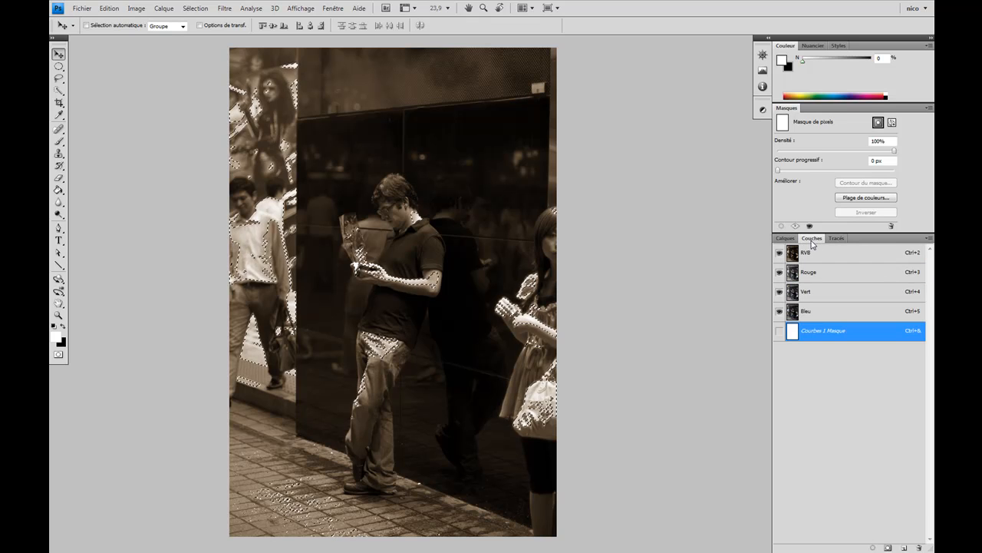
pyautogui.click(793, 274)
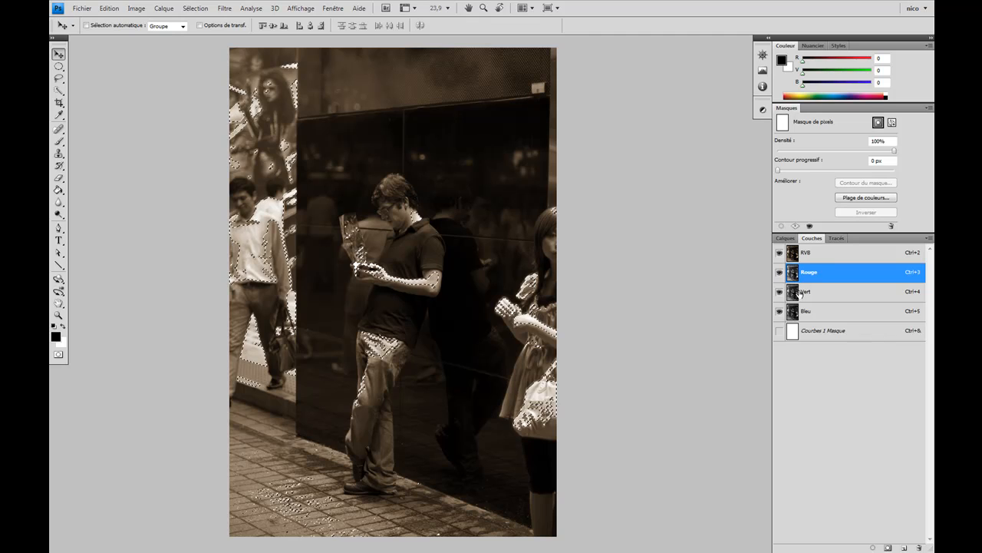
pyautogui.click(803, 292)
pyautogui.click(797, 313)
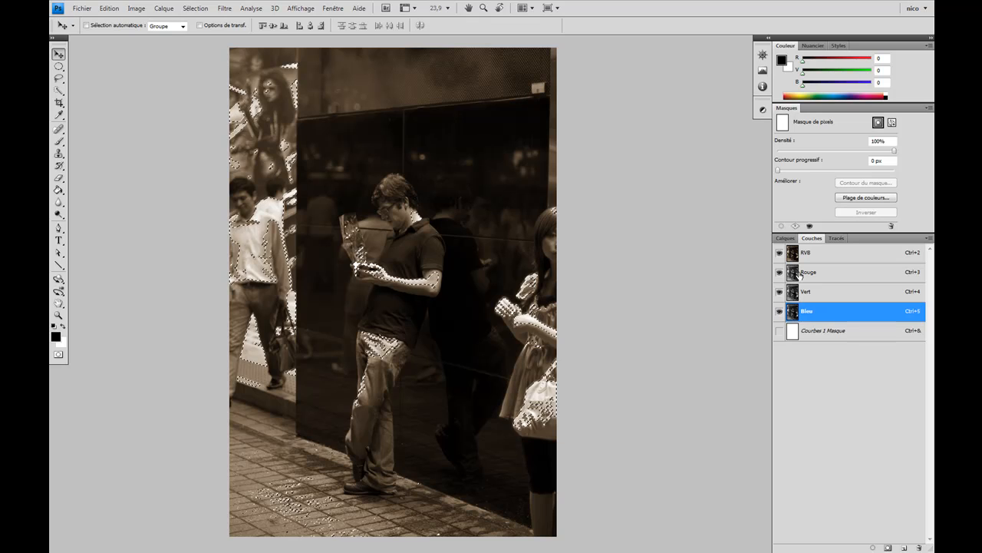
pyautogui.click(785, 239)
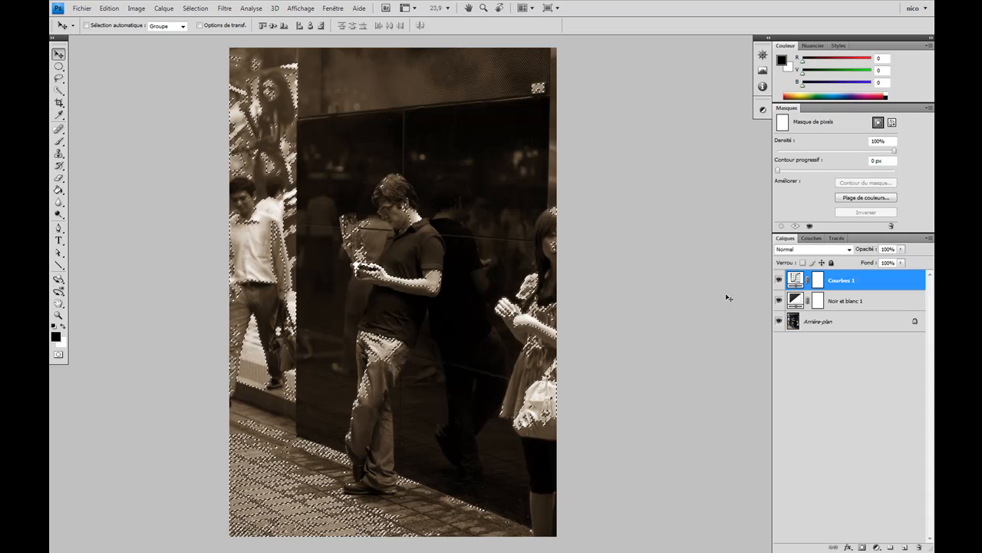
# Make the composite RVB channel active and return to the layer list with the highlights still selected
pyautogui.click(811, 239)
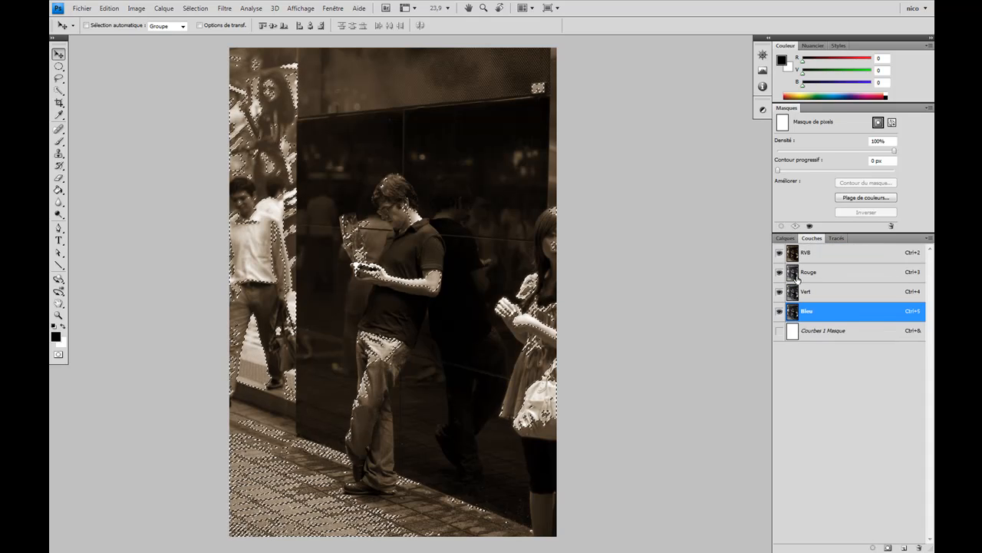
pyautogui.click(792, 249)
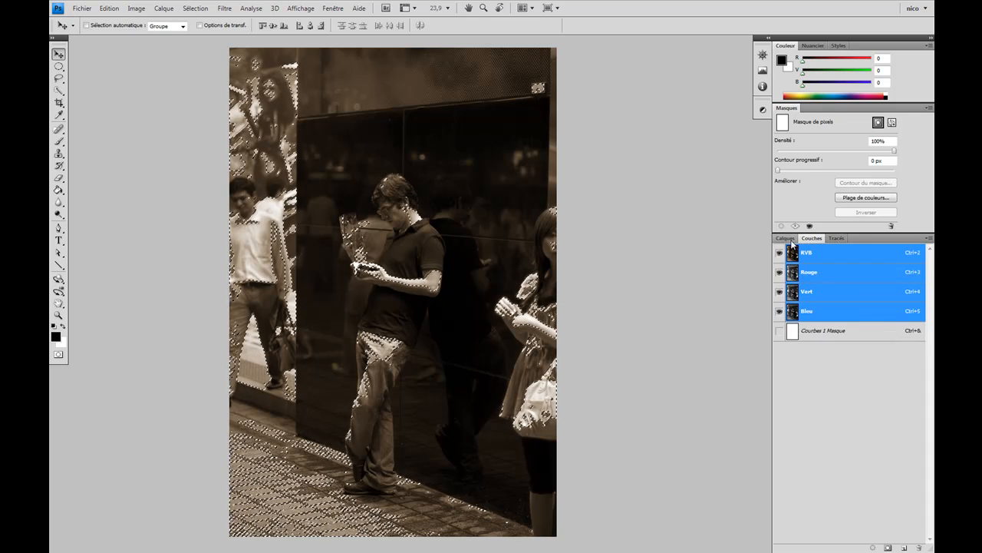
pyautogui.click(791, 243)
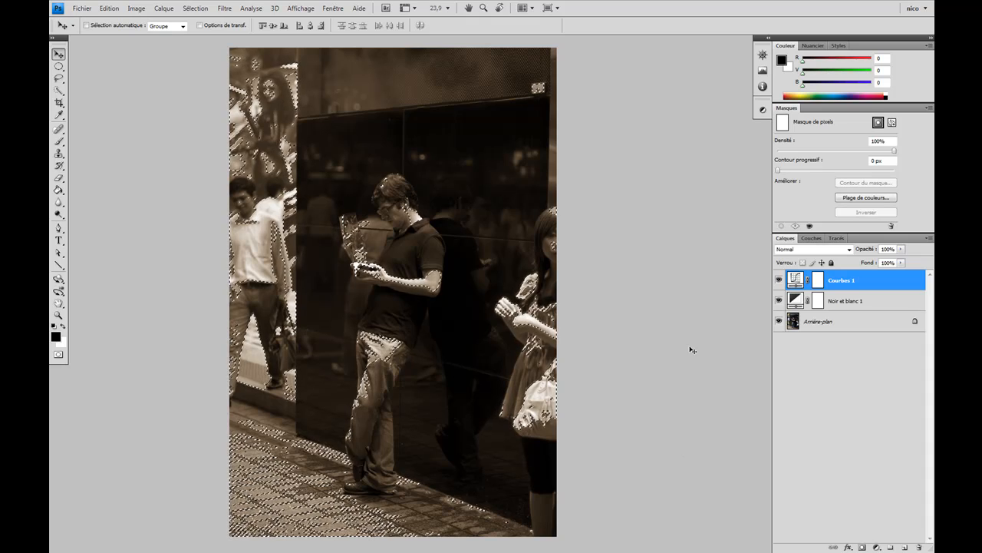
# Fill the selected highlights on the Courbes 1 layer mask with the black background colour at 100% opacity, and deselect
pyautogui.click(818, 283)
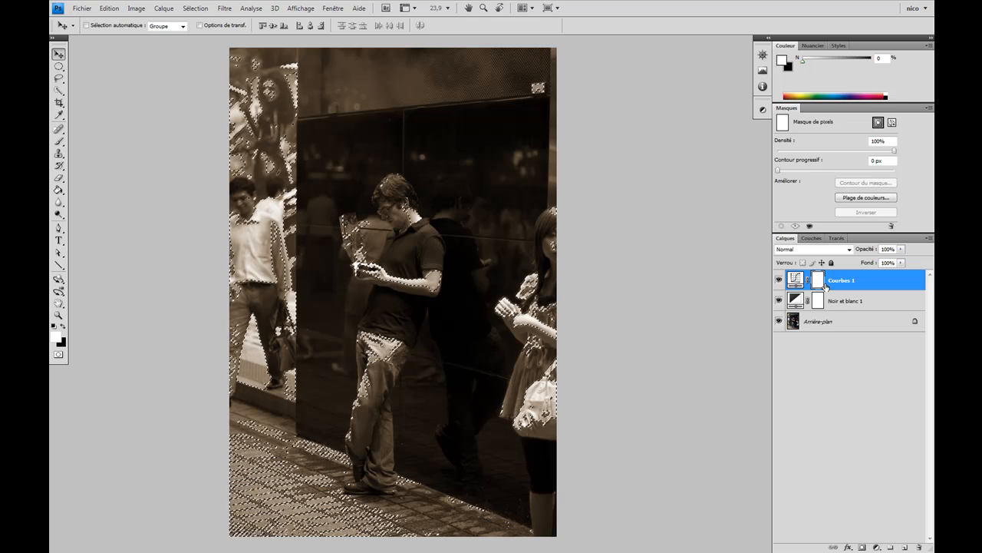
pyautogui.click(109, 8)
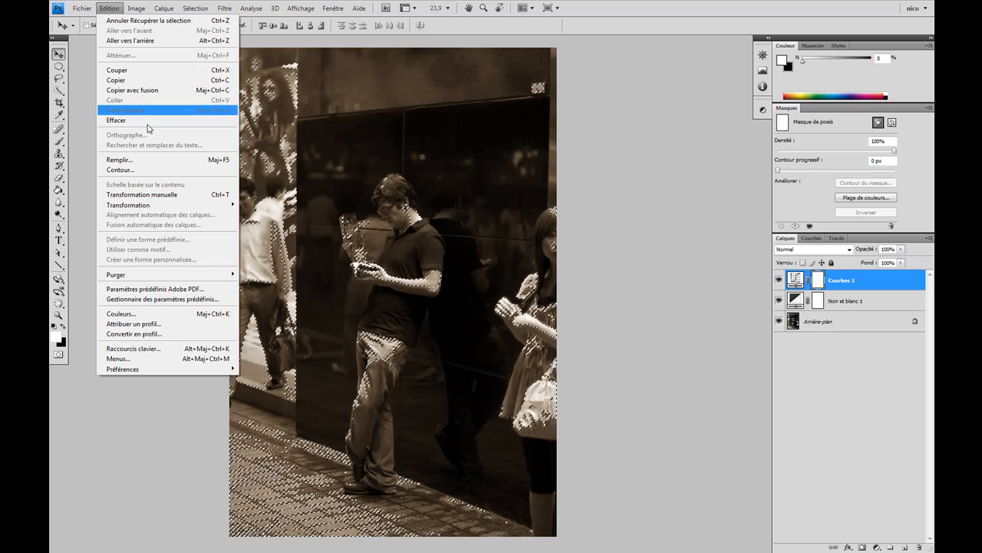
pyautogui.click(145, 163)
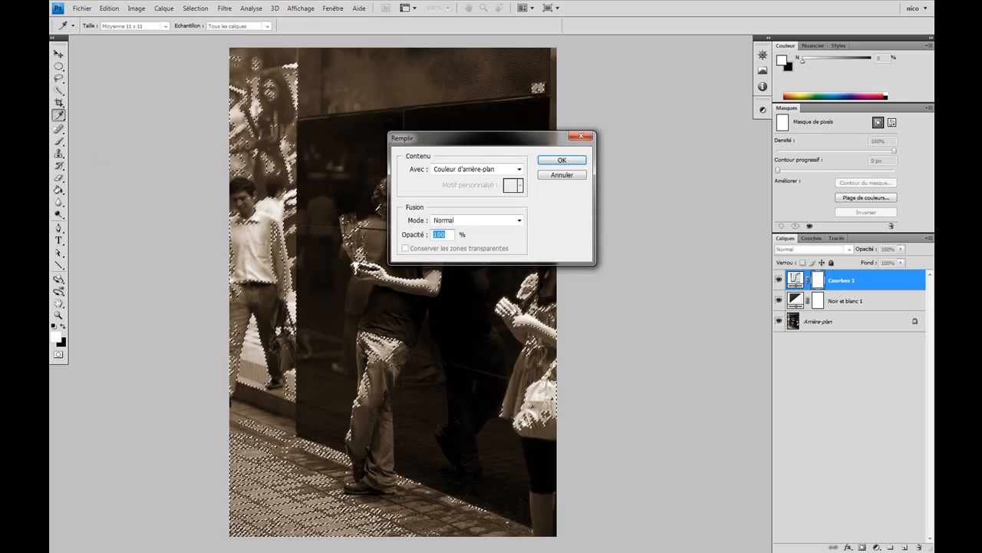
pyautogui.click(522, 169)
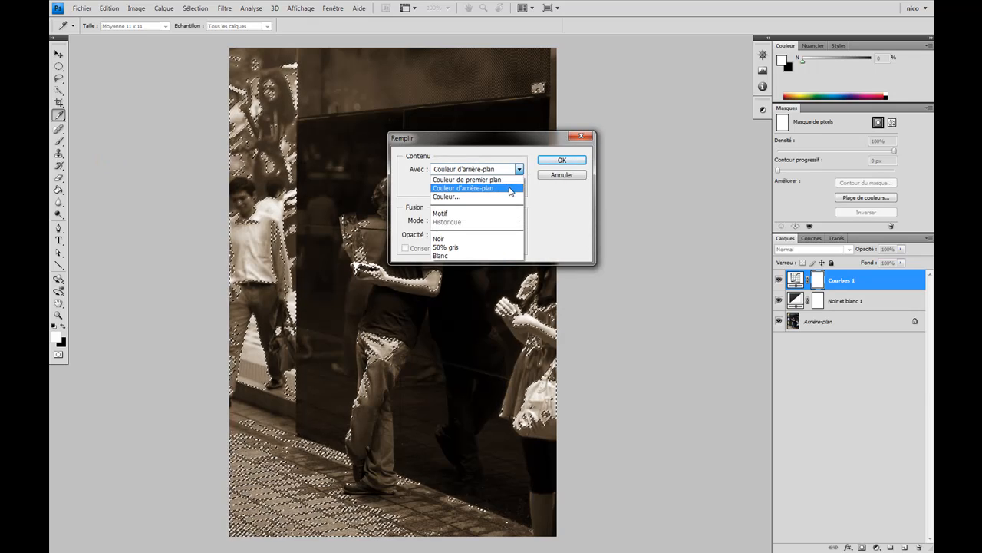
pyautogui.click(507, 189)
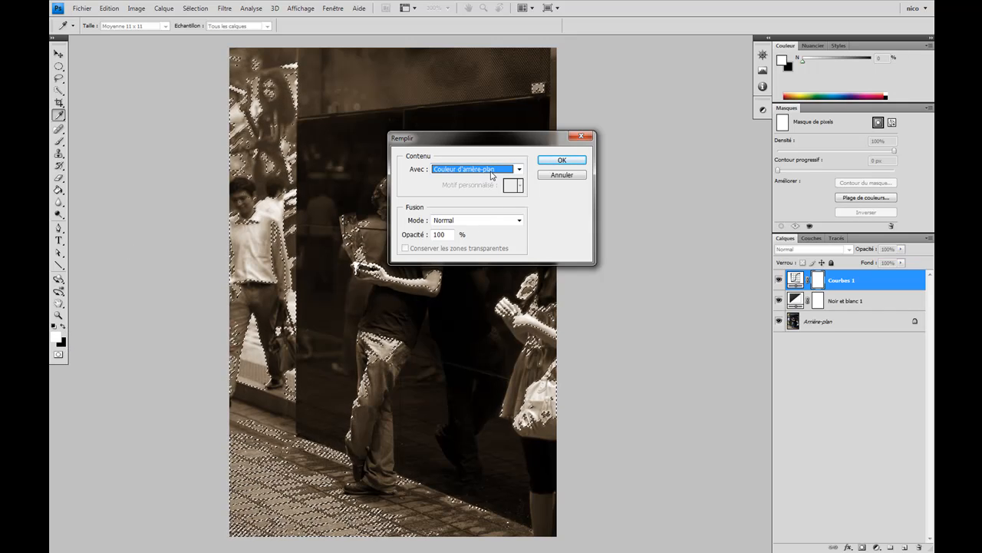
pyautogui.click(542, 161)
pyautogui.press('v')
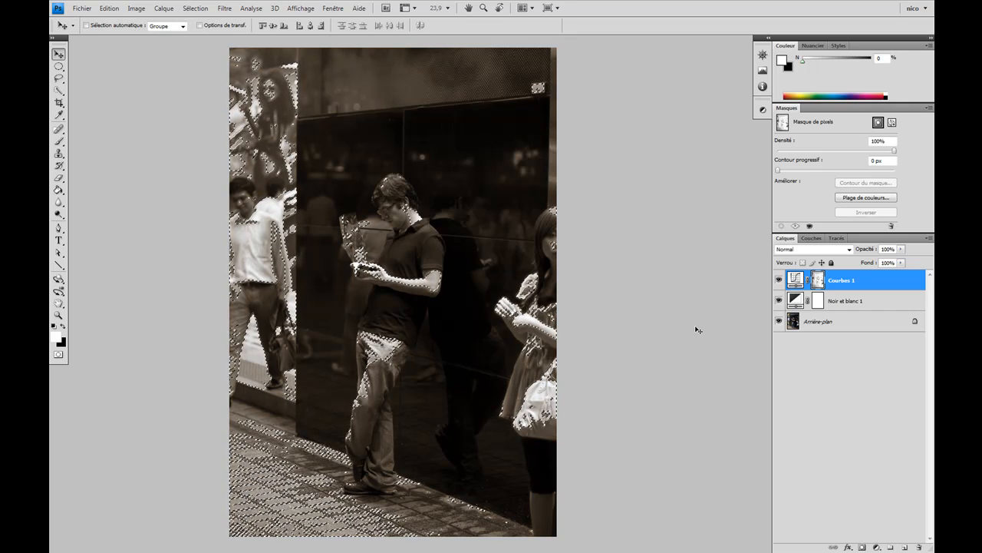
pyautogui.hotkey('ctrl', 'd')
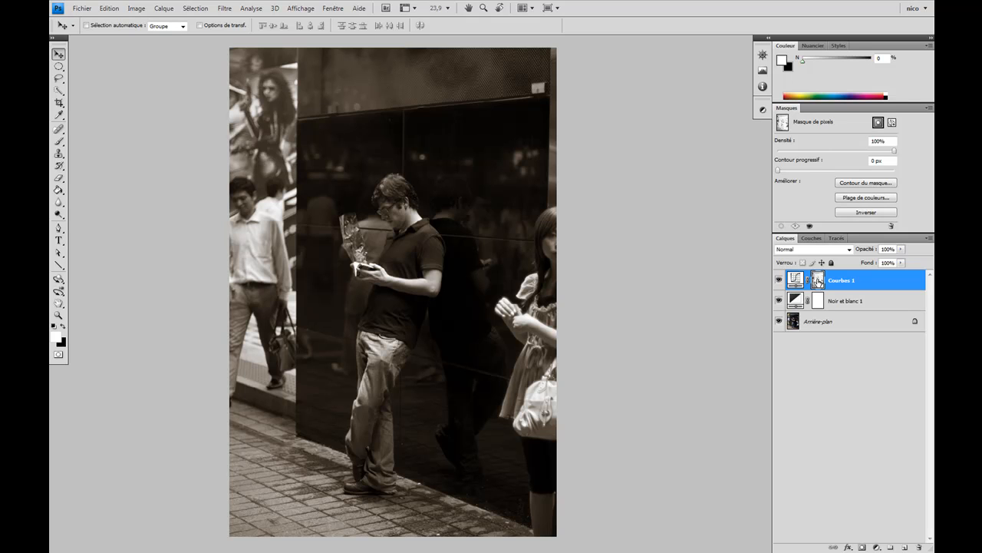
# Compare the toning with the Courbes 1 mask disabled and enabled, and with the whole layer hidden and shown
pyautogui.keyDown('shift'); pyautogui.click(819, 282); pyautogui.keyUp('shift')
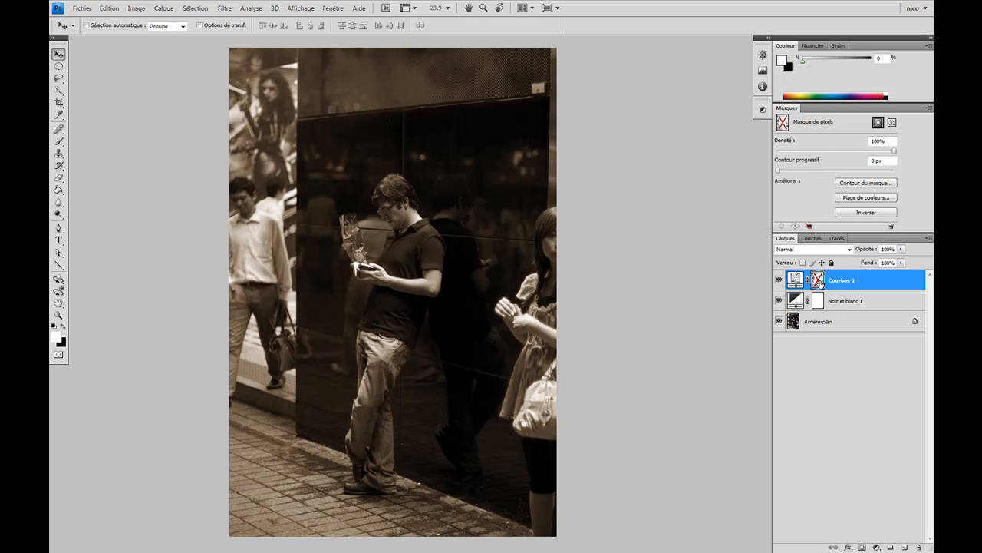
pyautogui.keyDown('shift'); pyautogui.click(818, 283); pyautogui.keyUp('shift')
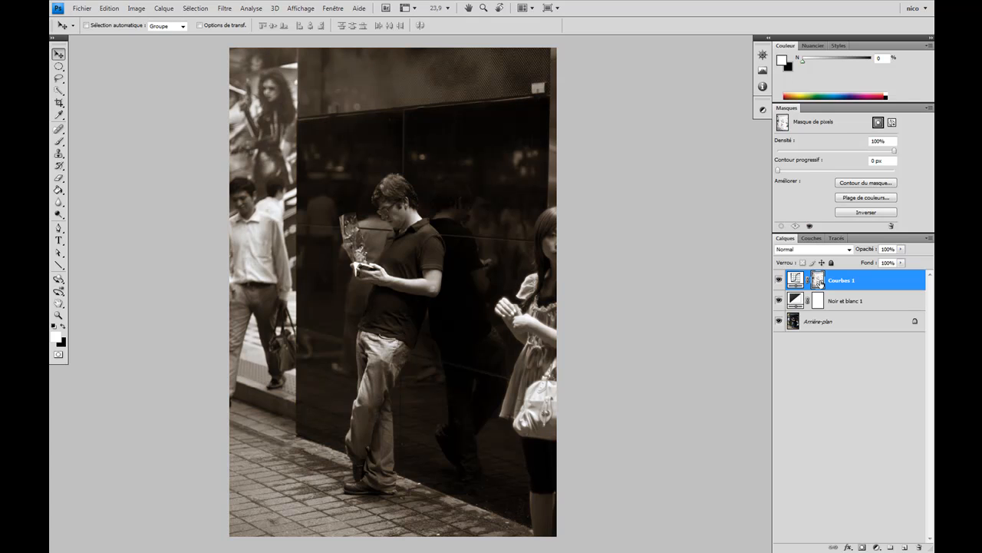
pyautogui.keyDown('shift'); pyautogui.click(818, 282); pyautogui.keyUp('shift')
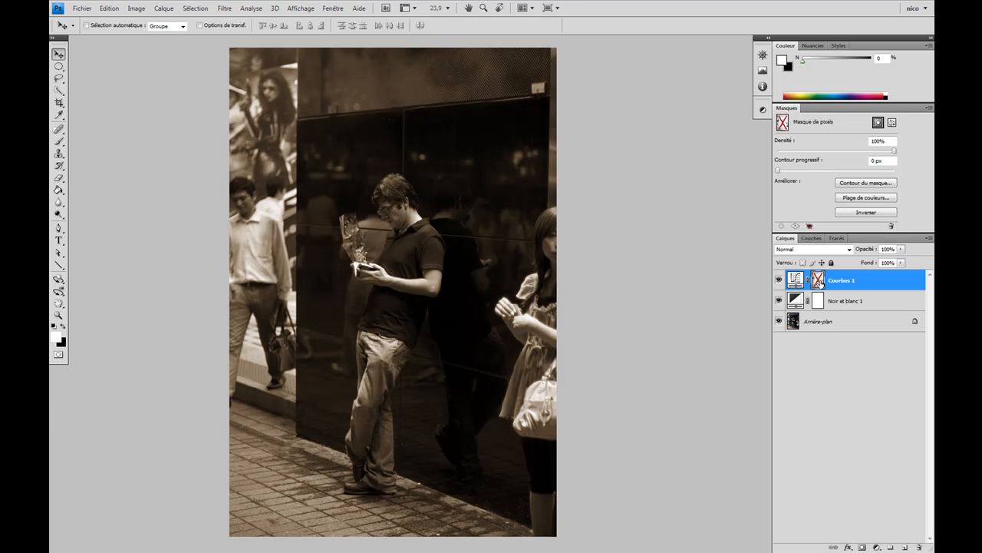
pyautogui.keyDown('shift'); pyautogui.click(818, 283); pyautogui.keyUp('shift')
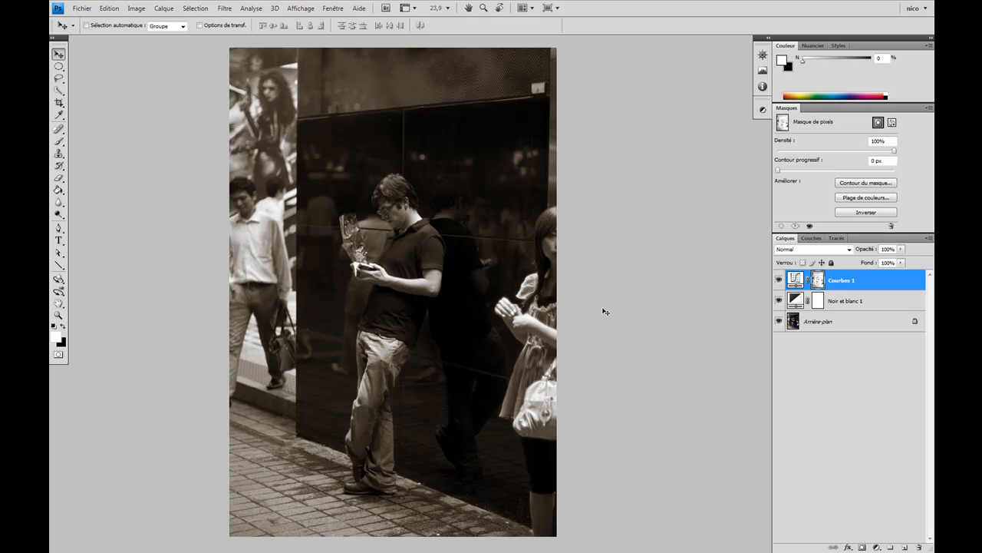
pyautogui.click(780, 281)
pyautogui.click(779, 281)
pyautogui.keyDown('shift'); pyautogui.click(821, 282); pyautogui.keyUp('shift')
pyautogui.keyDown('shift'); pyautogui.click(821, 282); pyautogui.keyUp('shift')
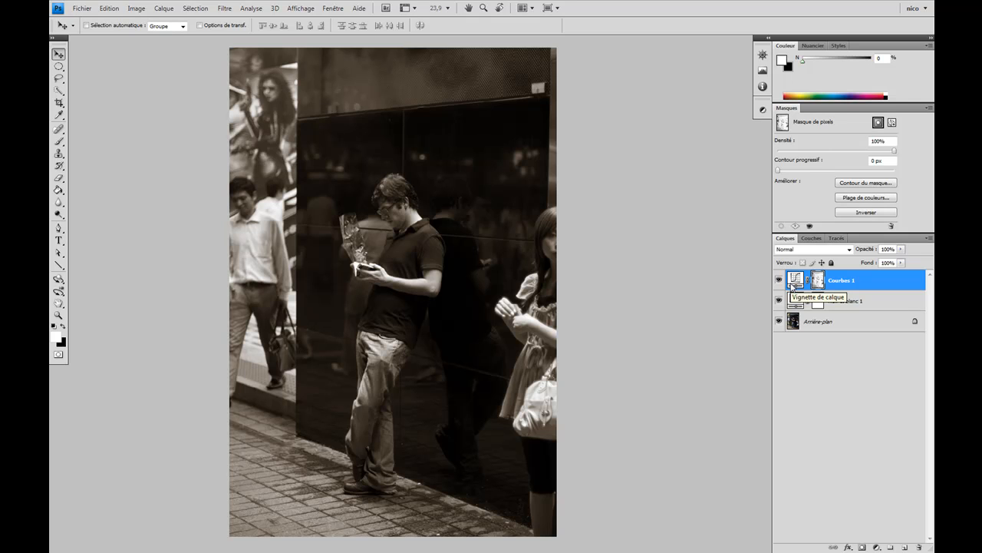
# Duplicate the Courbes 1 layer with its mask and set the copy's opacity to 48%
pyautogui.hotkey('ctrl', 'j')
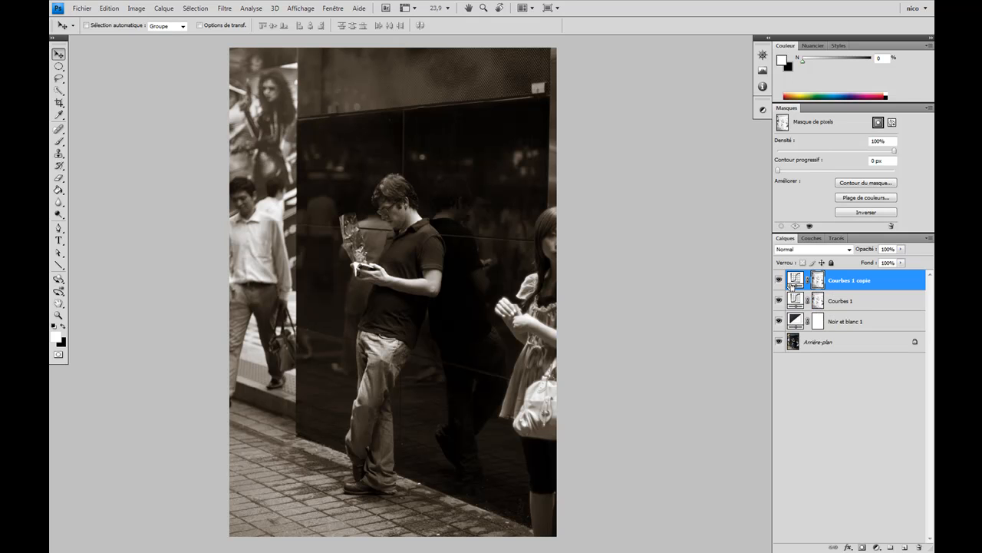
pyautogui.moveTo(901, 250); pyautogui.dragTo(874, 266)
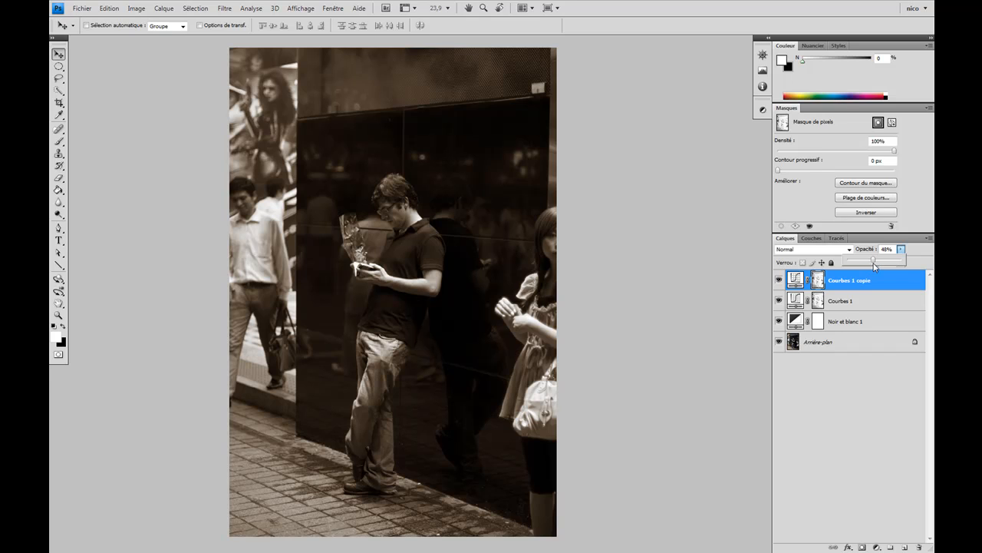
pyautogui.click(850, 282)
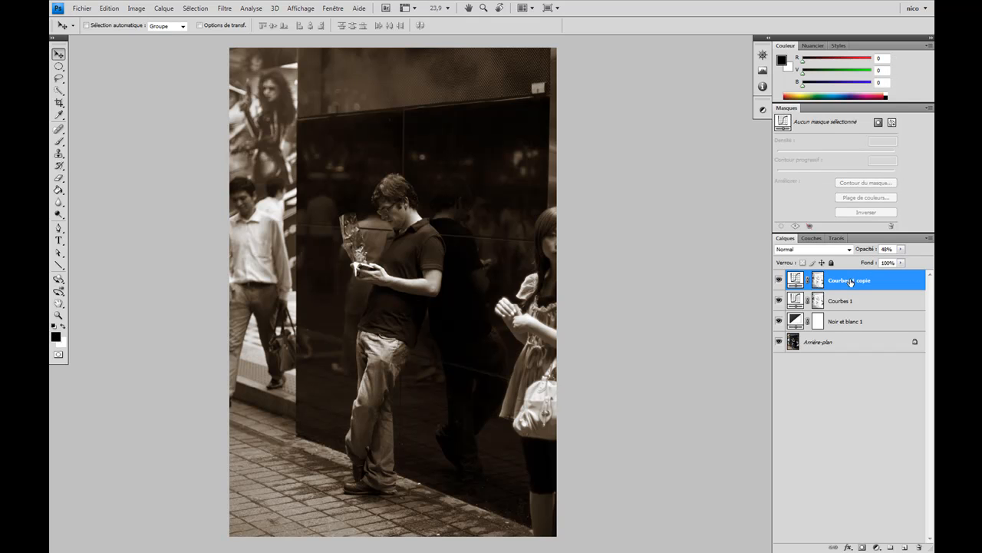
# Add an empty layer above the duplicated curves layer and set its blend mode to Lumière tamisée
pyautogui.click(905, 548)
pyautogui.click(803, 249)
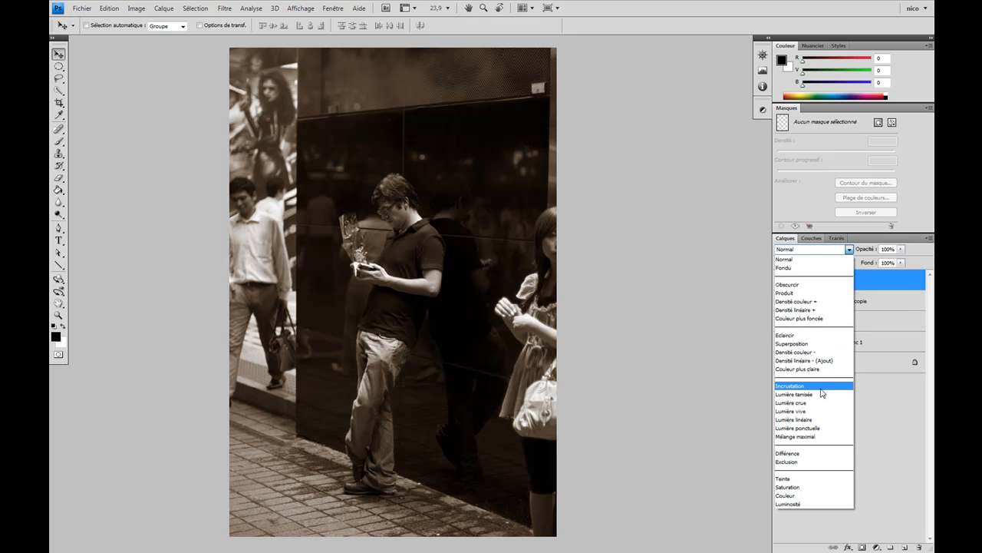
pyautogui.click(818, 395)
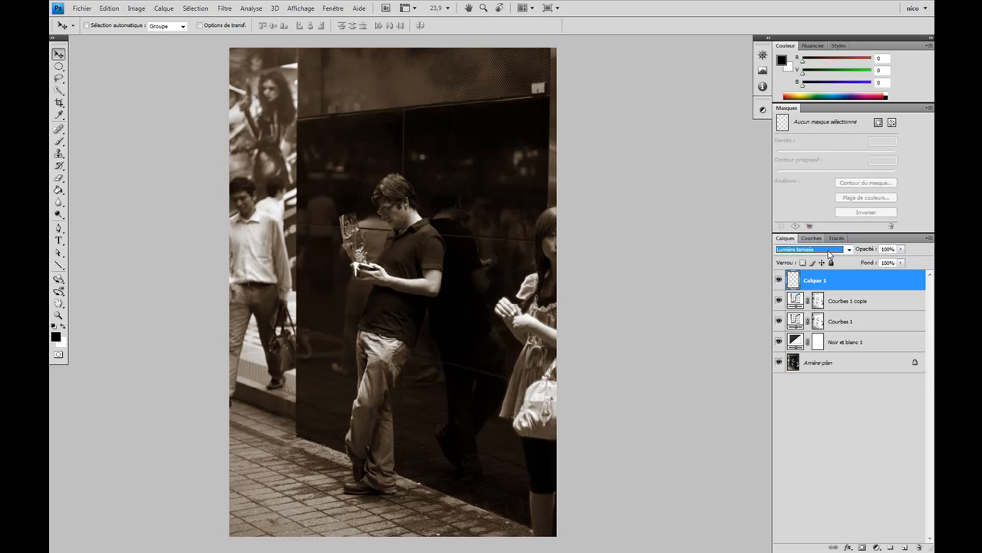
# Paint a black vignette around the photo's edges with the 1300 px brush, set the layer's opacity to 58%, and compare before and after
pyautogui.click(58, 141)
pyautogui.moveTo(276, 500)
pyautogui.mouseDown()
pyautogui.moveTo(197, 402)
pyautogui.moveTo(202, 410)
pyautogui.moveTo(187, 121)
pyautogui.moveTo(451, 31)
pyautogui.moveTo(609, 44)
pyautogui.moveTo(575, 164)
pyautogui.moveTo(575, 509)
pyautogui.moveTo(399, 546)
pyautogui.moveTo(180, 376)
pyautogui.moveTo(184, 180)
pyautogui.moveTo(318, 22)
pyautogui.moveTo(502, 31)
pyautogui.moveTo(625, 333)
pyautogui.moveTo(429, 550)
pyautogui.moveTo(168, 331)
pyautogui.moveTo(213, 135)
pyautogui.mouseUp()
pyautogui.click(901, 249)
pyautogui.moveTo(902, 261); pyautogui.dragTo(880, 263)
pyautogui.click(779, 281)
pyautogui.click(779, 280)
pyautogui.click(779, 281)
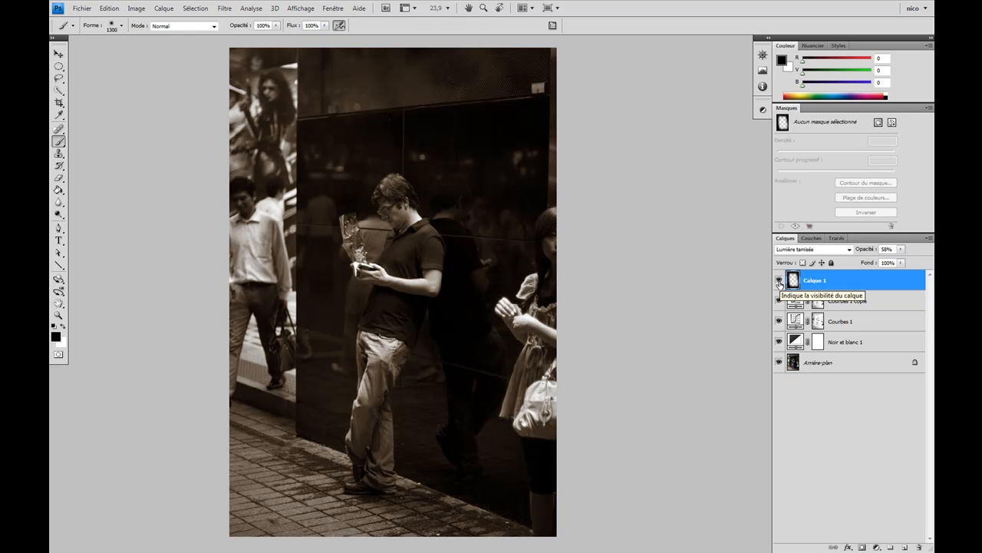